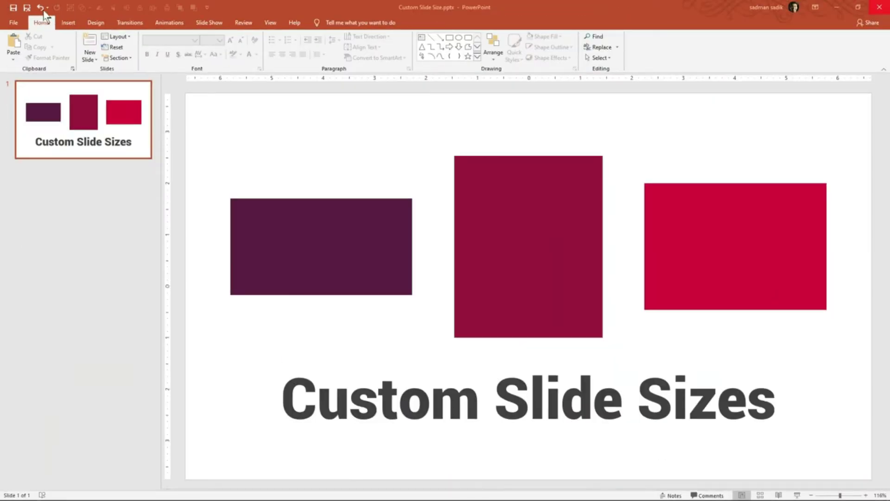
Switch to the Design tab to reach the theme and Slide Size options.
click(93, 22)
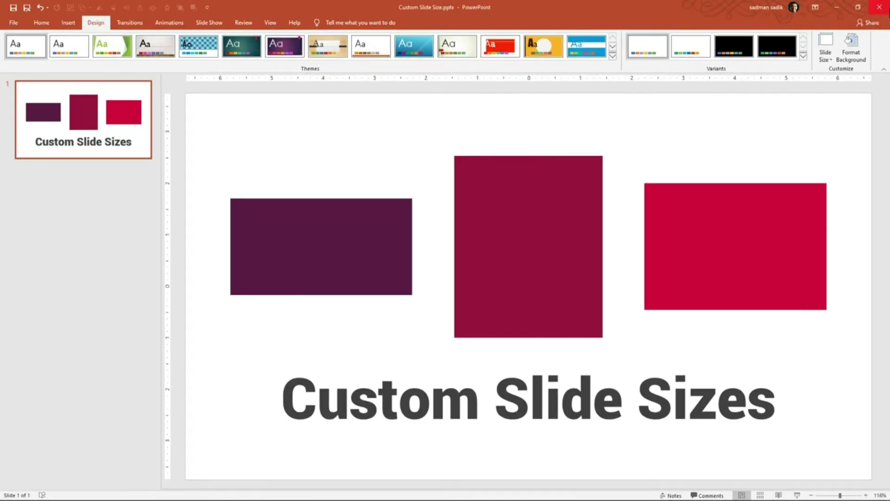
Open the Custom Slide Size dialog, currently showing Widescreen at 13.333 × 7.5 in.
click(826, 51)
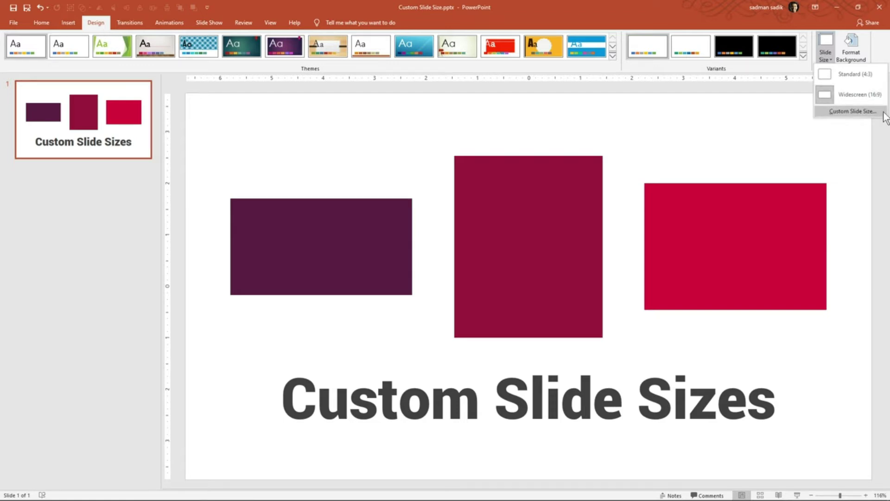
click(853, 112)
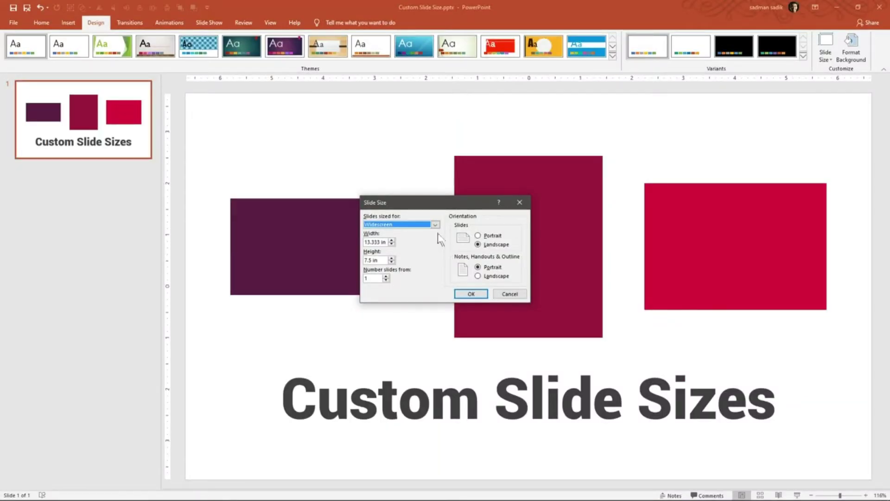
Choose the Banner preset (8 × 1 in) and apply it with Ensure Fit scaling.
click(435, 224)
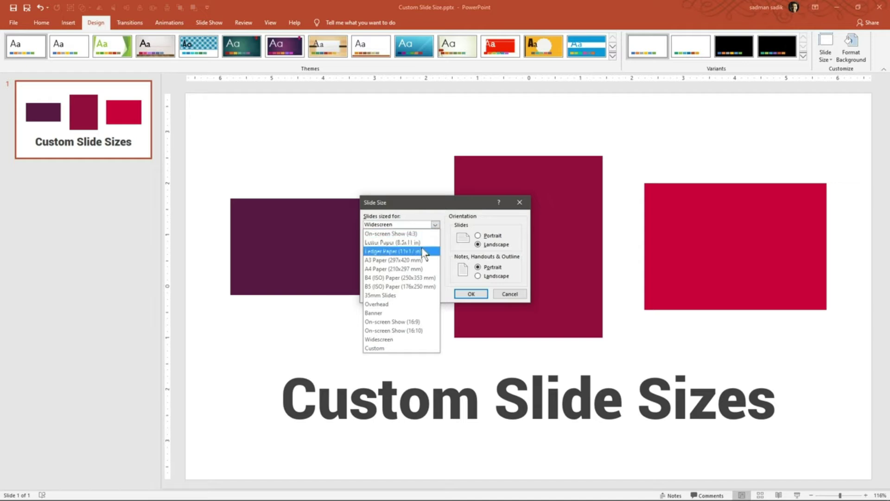
click(401, 311)
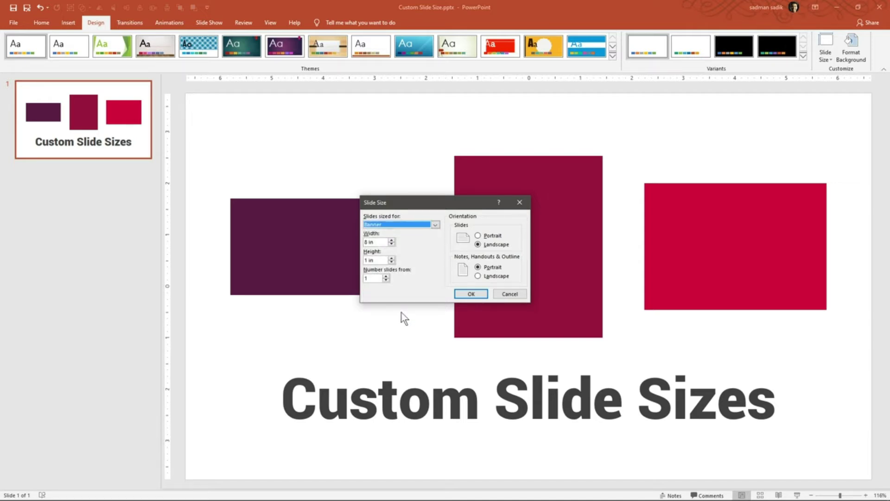
click(478, 291)
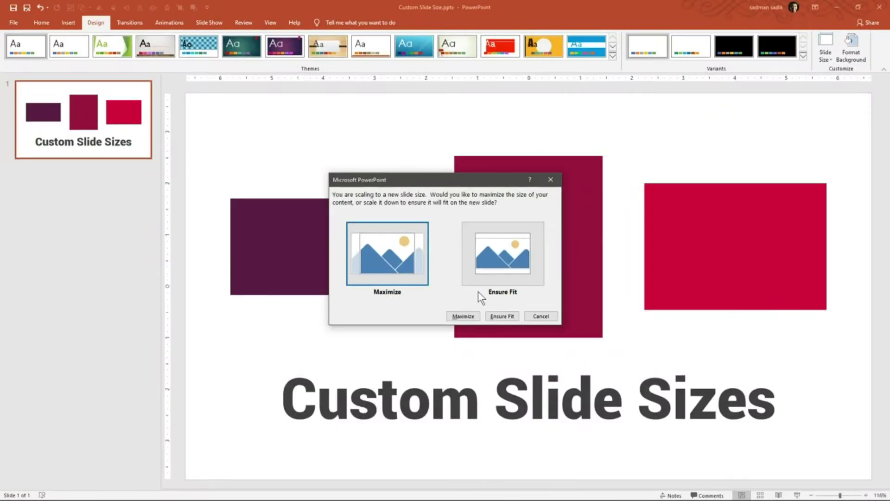
click(487, 274)
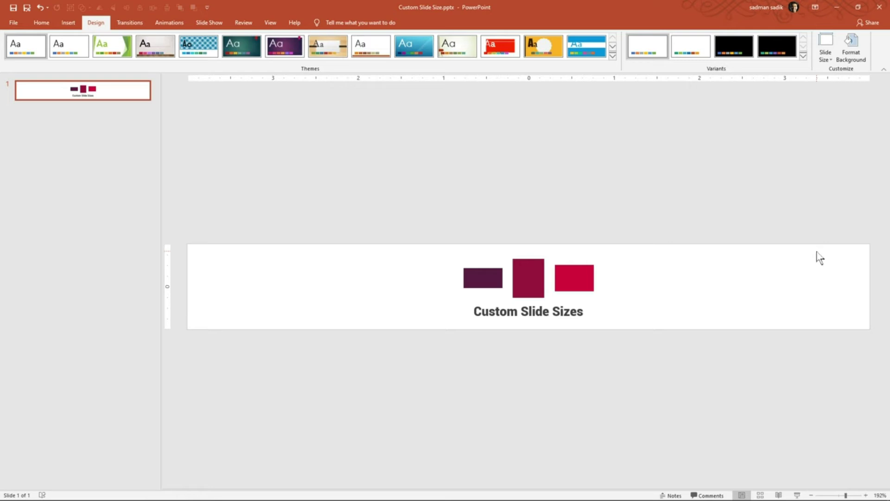
Add blank slides after the 'Custom Slide Sizes' title slide using New Slide.
click(40, 24)
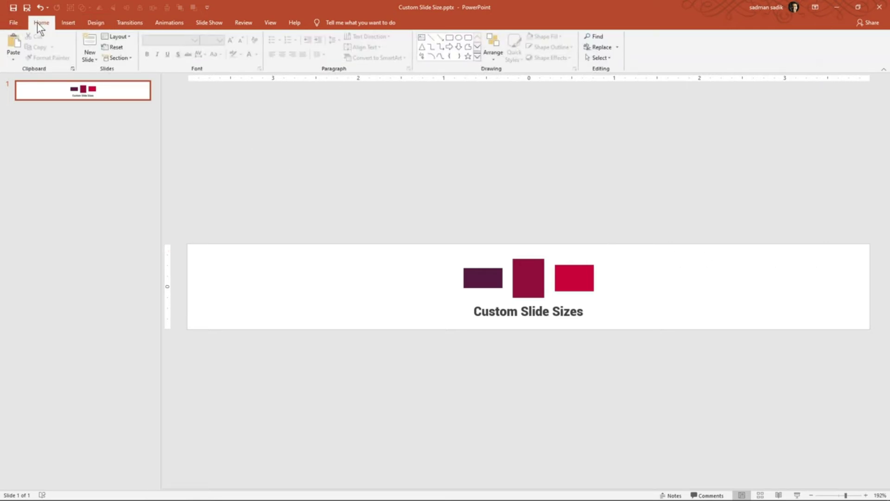
click(95, 59)
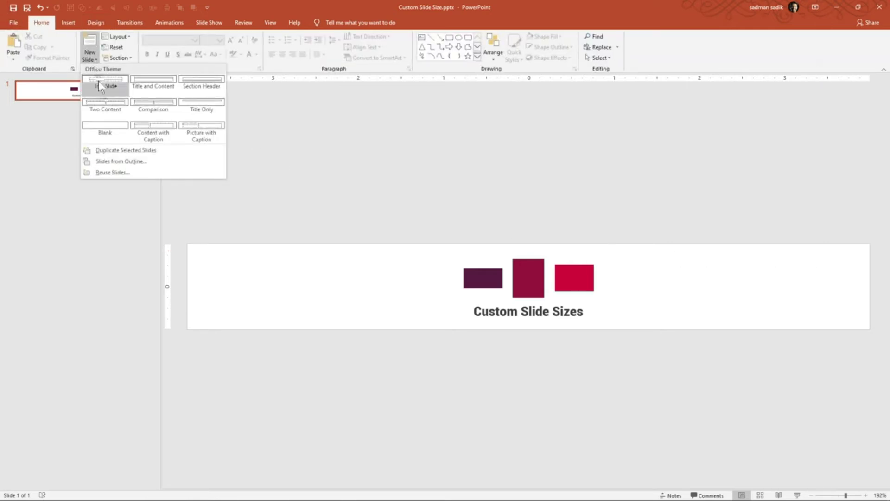
click(104, 122)
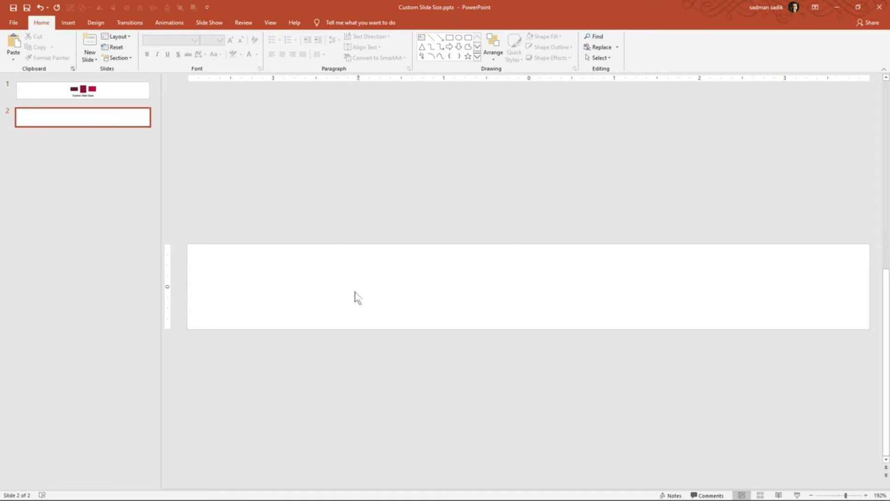
click(97, 116)
key(Return)
key(Return)
key(Return)
key(Return)
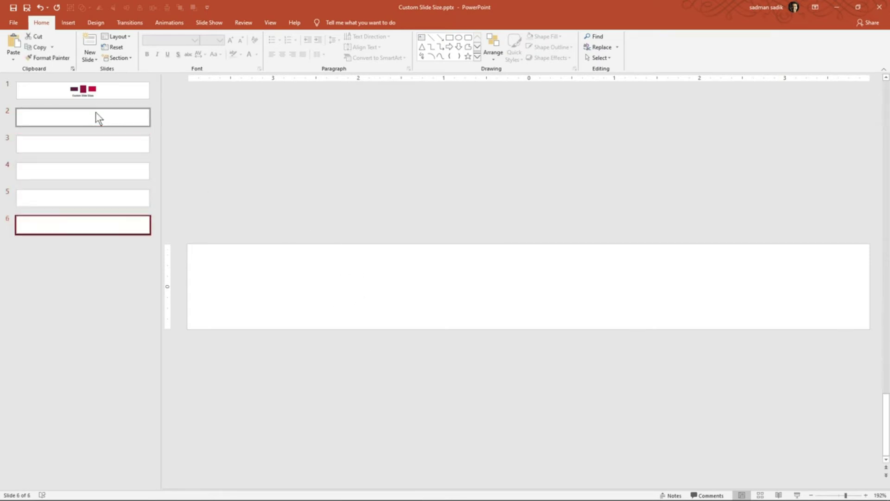
Browse the slides and delete the extra blank slides.
click(274, 144)
click(108, 95)
click(111, 124)
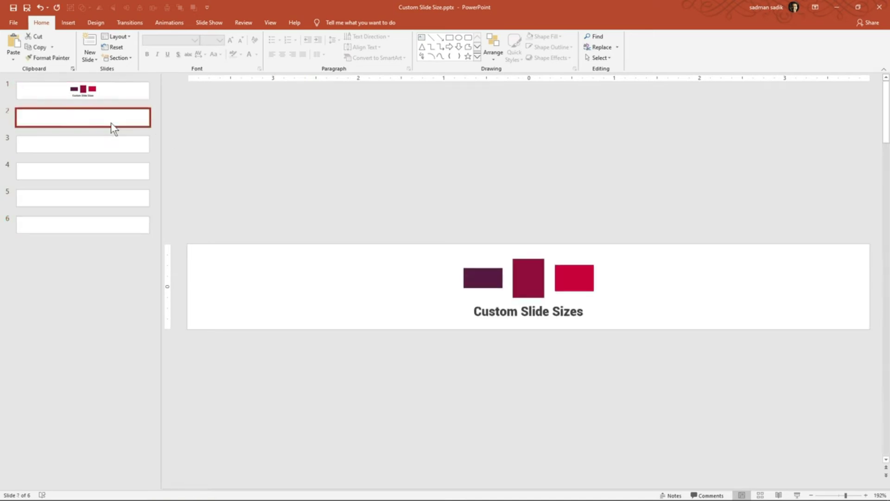
click(115, 143)
click(229, 151)
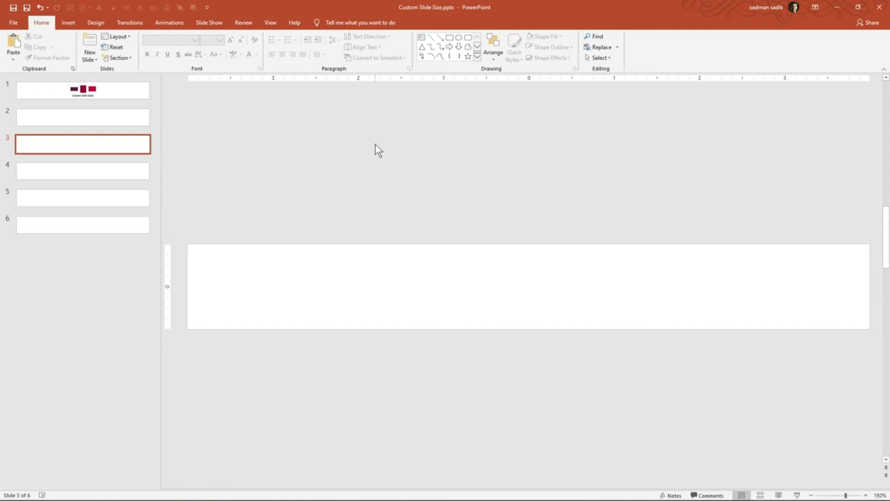
key(Delete)
key(Delete)
key(Delete)
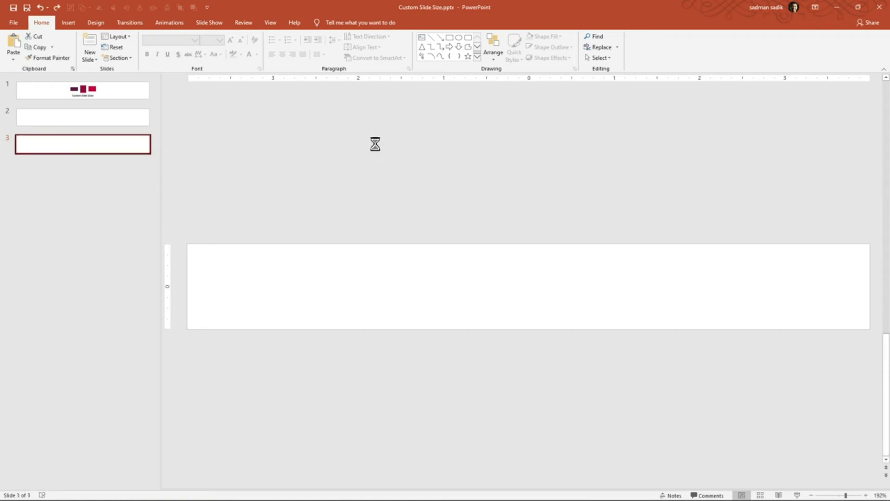
key(Delete)
key(Delete)
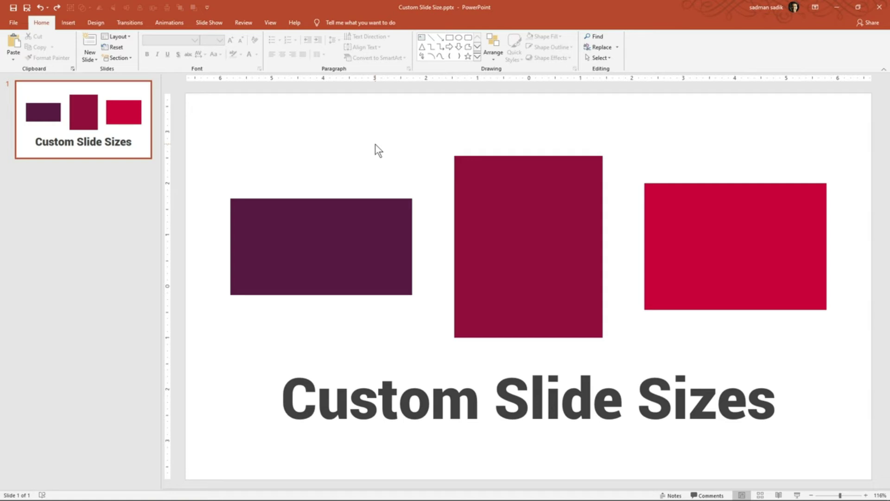
Set a custom slide size of 5 in wide by 10 in tall, applied with Ensure Fit.
click(101, 27)
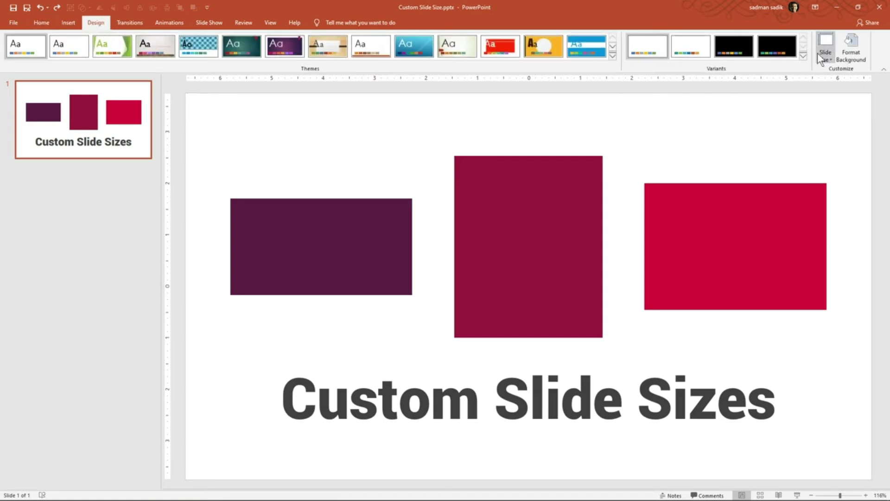
click(821, 52)
click(841, 112)
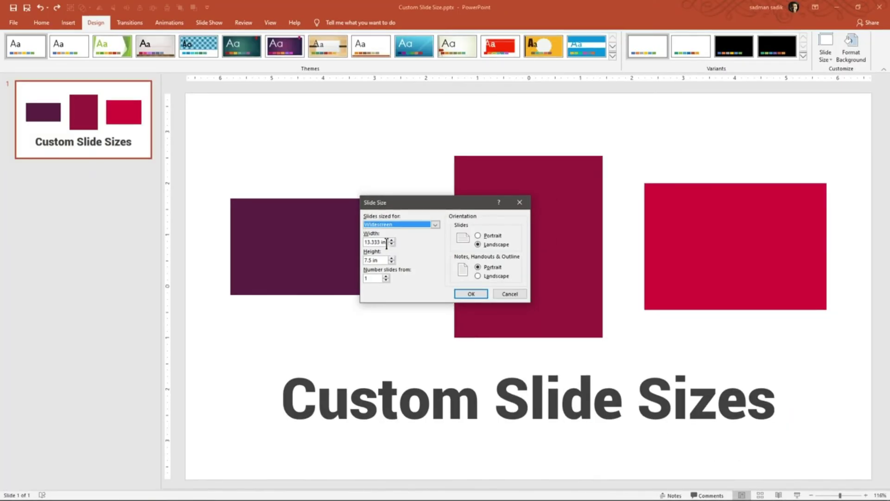
click(379, 242)
drag(379, 241, 304, 239)
text(5)
drag(371, 260, 335, 258)
text(10)
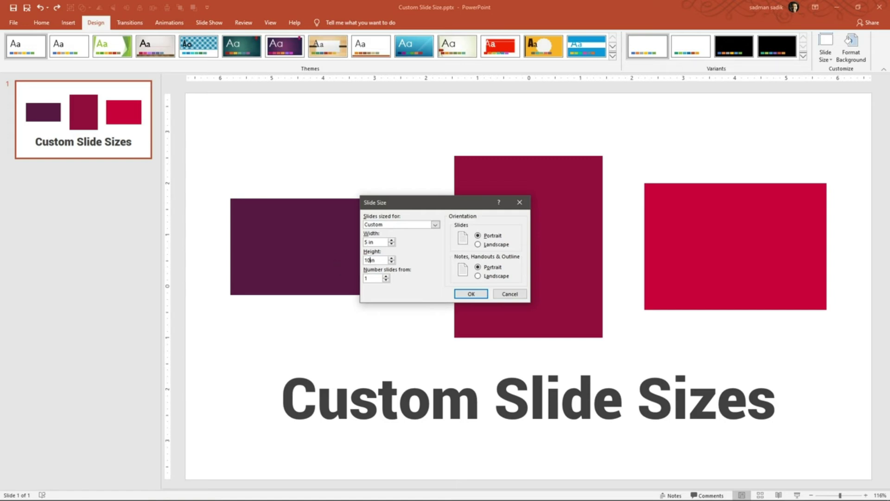
click(471, 294)
click(490, 274)
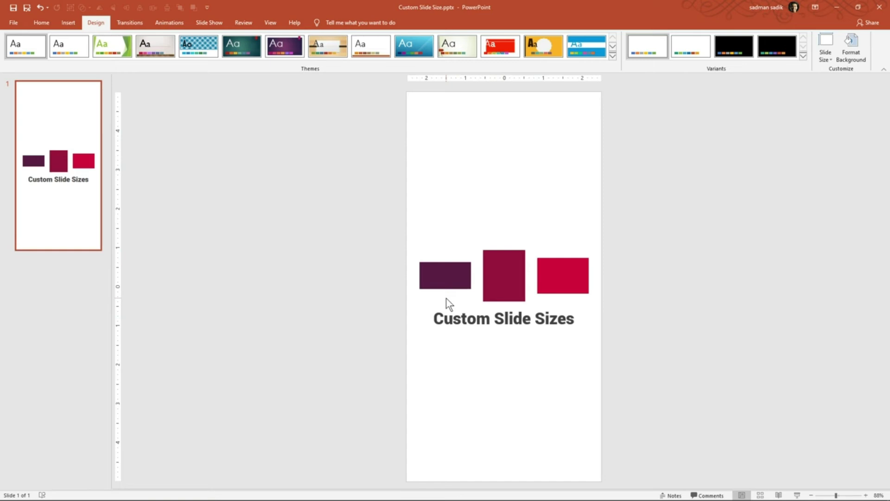
Change the custom slide to Landscape orientation (10 × 5 in) and apply with Ensure Fit.
click(830, 60)
click(847, 113)
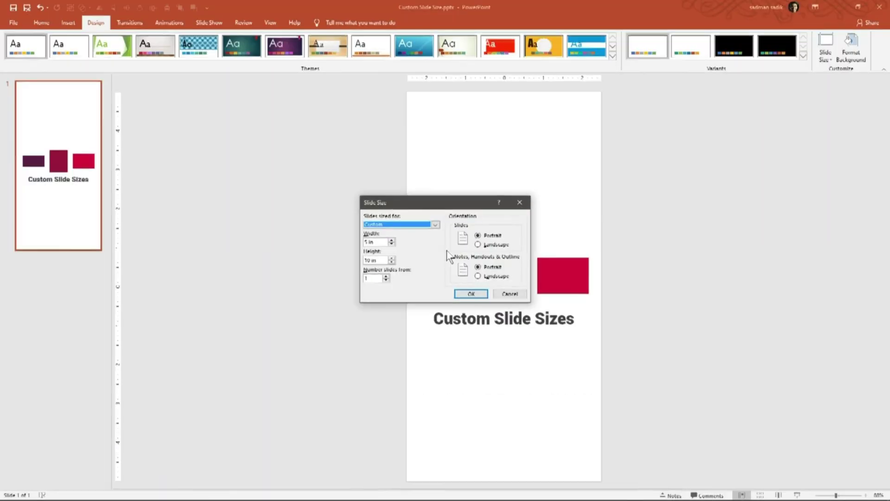
click(485, 245)
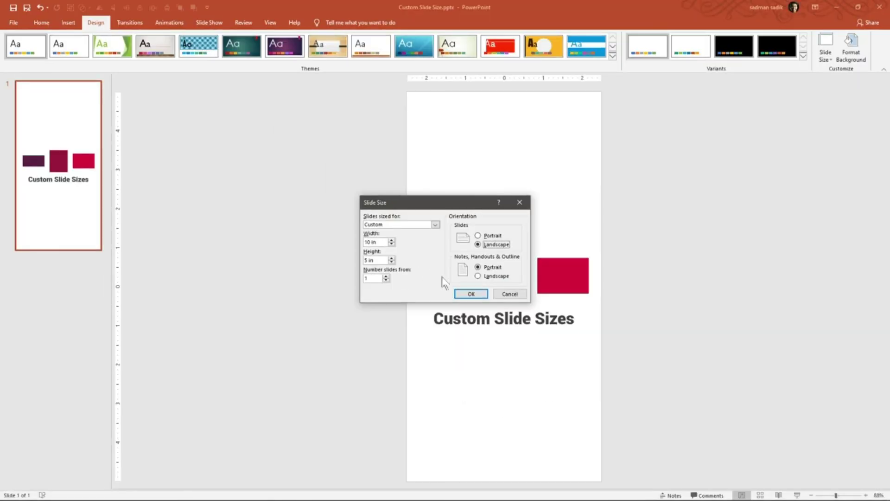
click(463, 292)
click(535, 271)
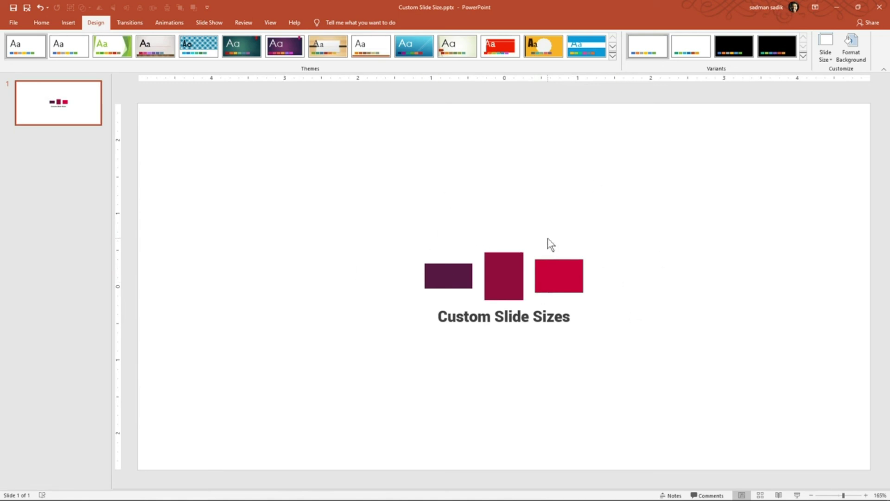
Choose A4 Paper (210x297 mm) in Portrait orientation and apply it with Ensure Fit.
click(824, 63)
click(853, 110)
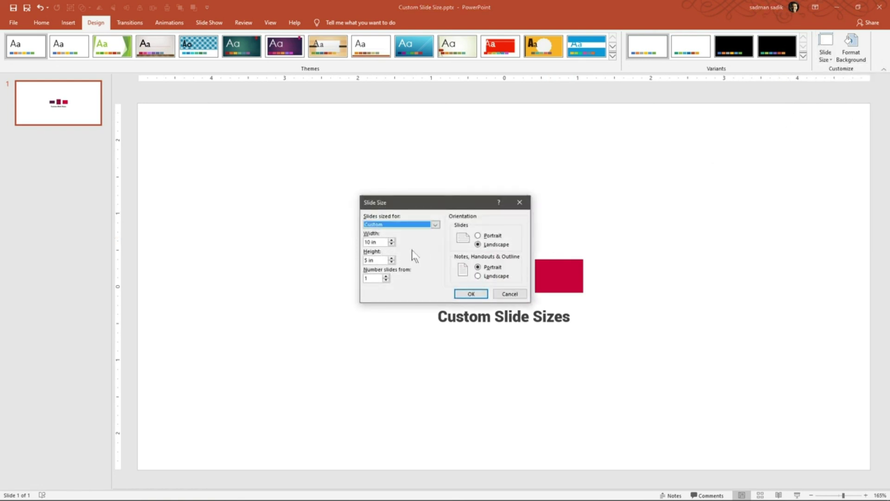
click(436, 225)
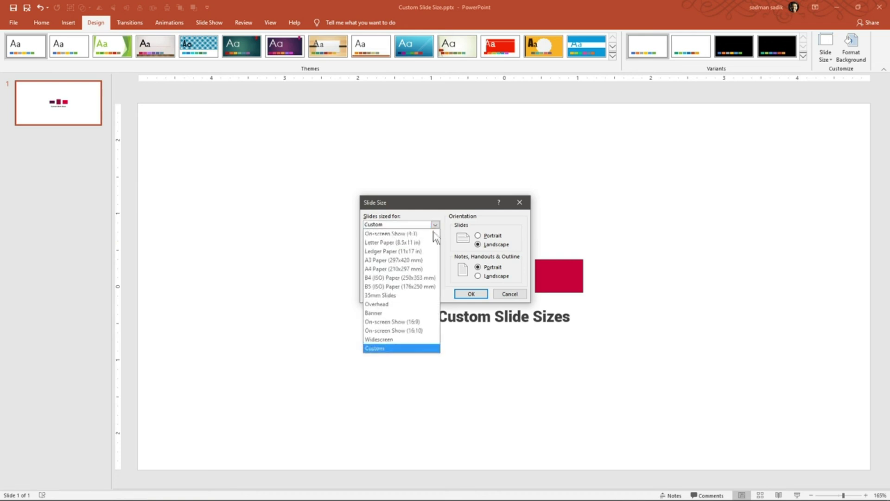
click(405, 268)
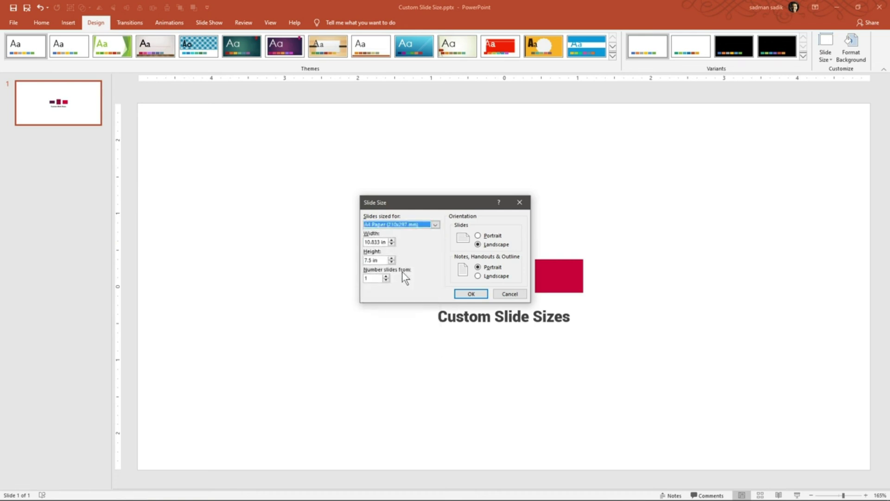
click(482, 236)
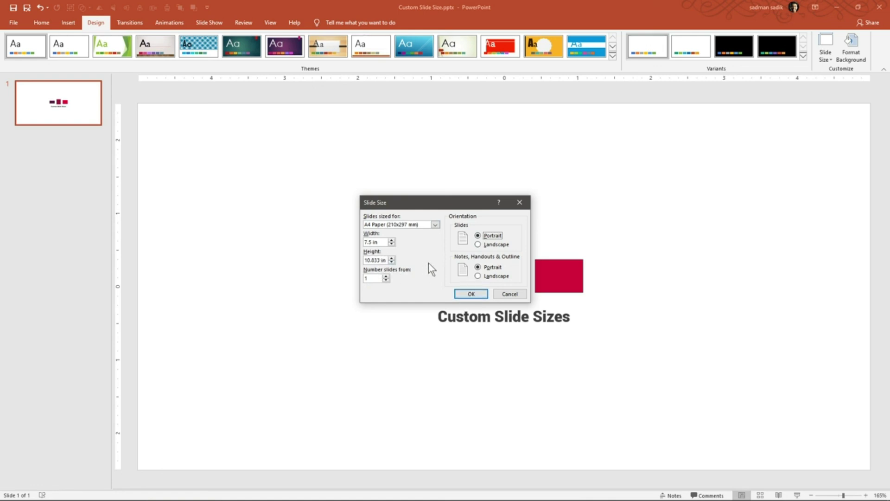
click(464, 294)
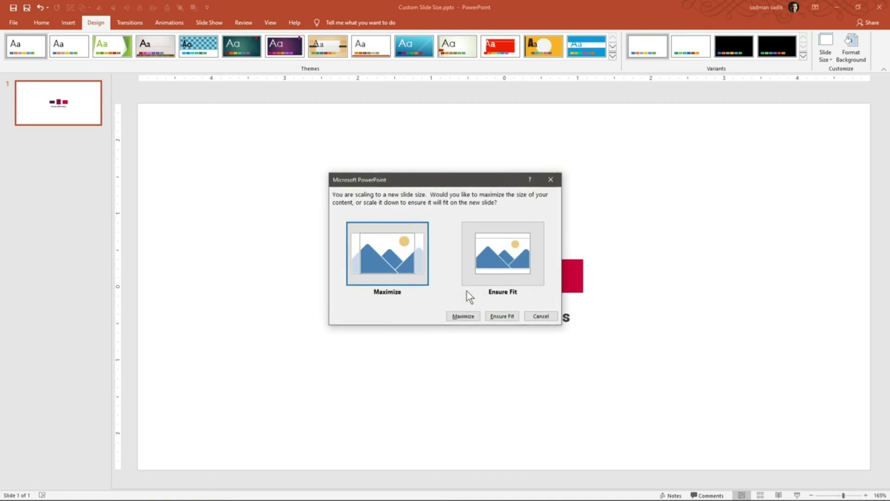
click(469, 281)
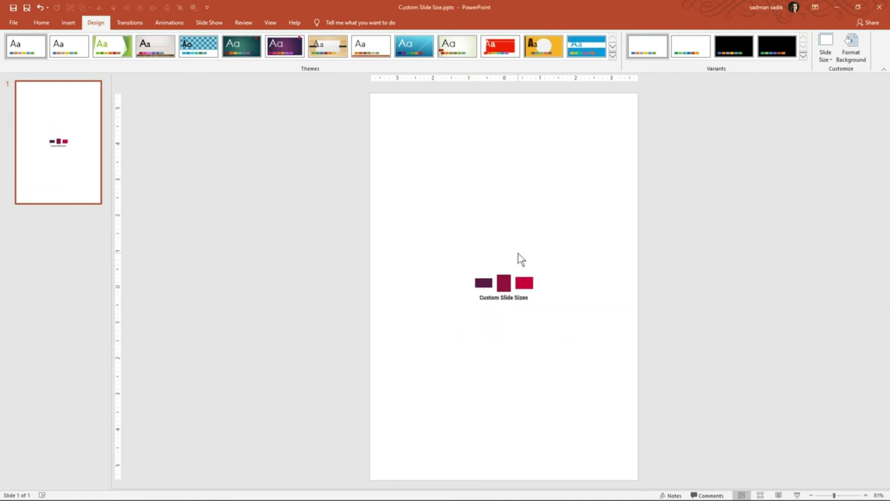